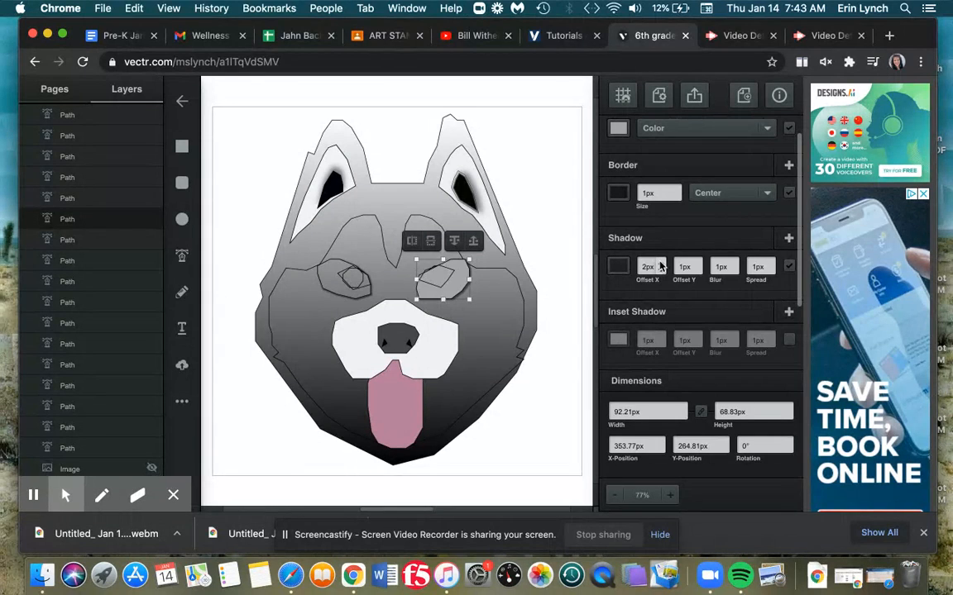
Set the shadow's X and Y offsets to 7px for the grey shape of the husky's right-hand eye.
left_click(660, 266)
left_click(661, 266)
double_click(699, 263)
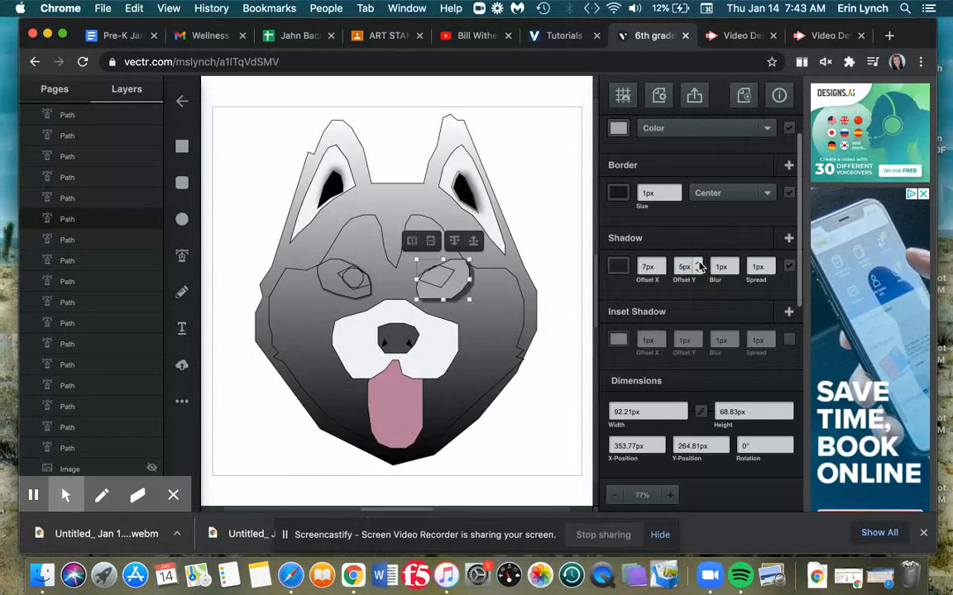
left_click(698, 263)
Set the shadow blur of the right-hand eye's grey shape to 12px.
double_click(733, 266)
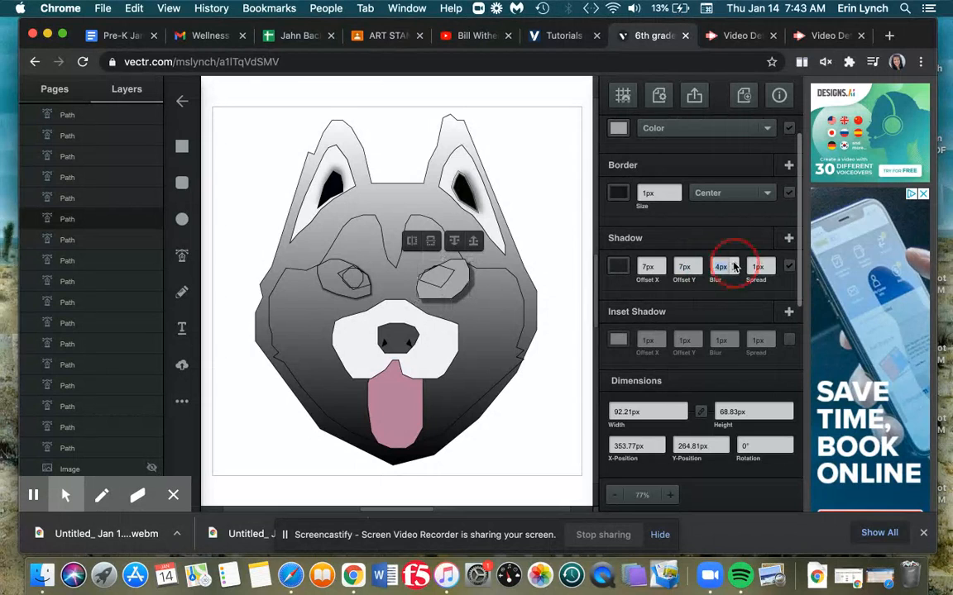
left_click(735, 265)
left_click(735, 265)
left_click(735, 266)
left_click(734, 265)
left_click(734, 266)
left_click(733, 265)
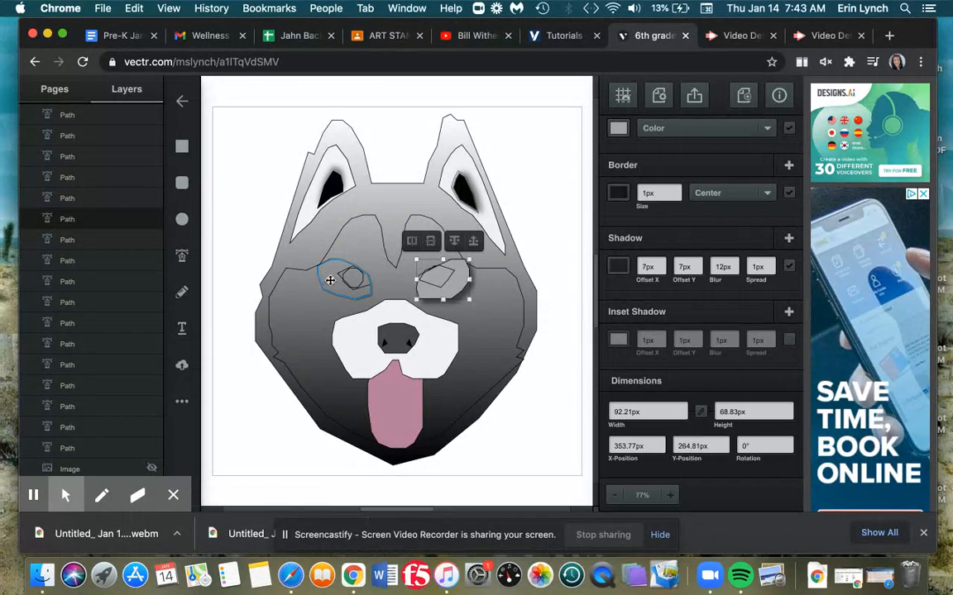
Fill the outer shape of the left-hand eye with the grey sampled from the right-hand eye using the eyedropper.
left_click(333, 280)
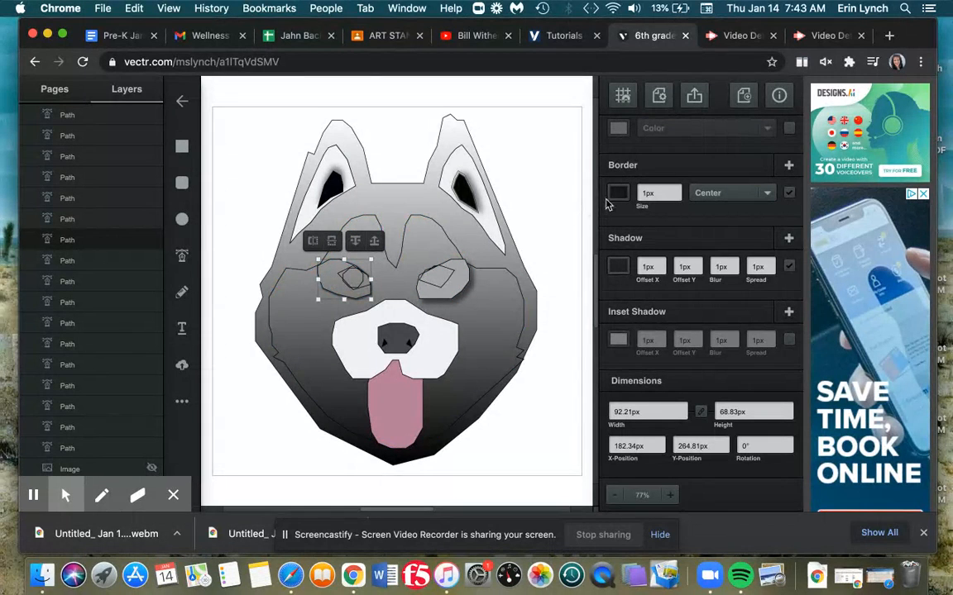
left_click_drag(798, 161, 798, 137)
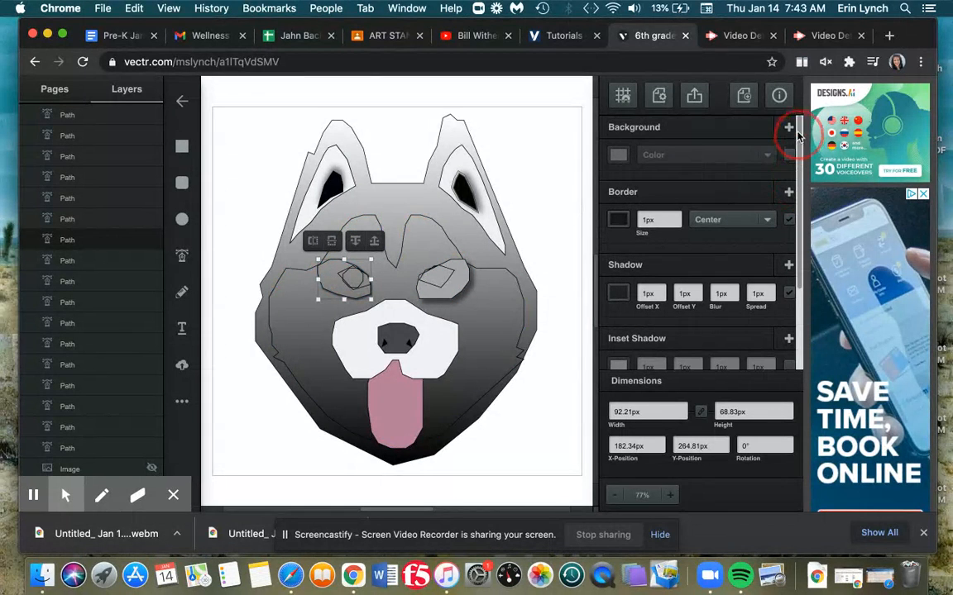
left_click(618, 155)
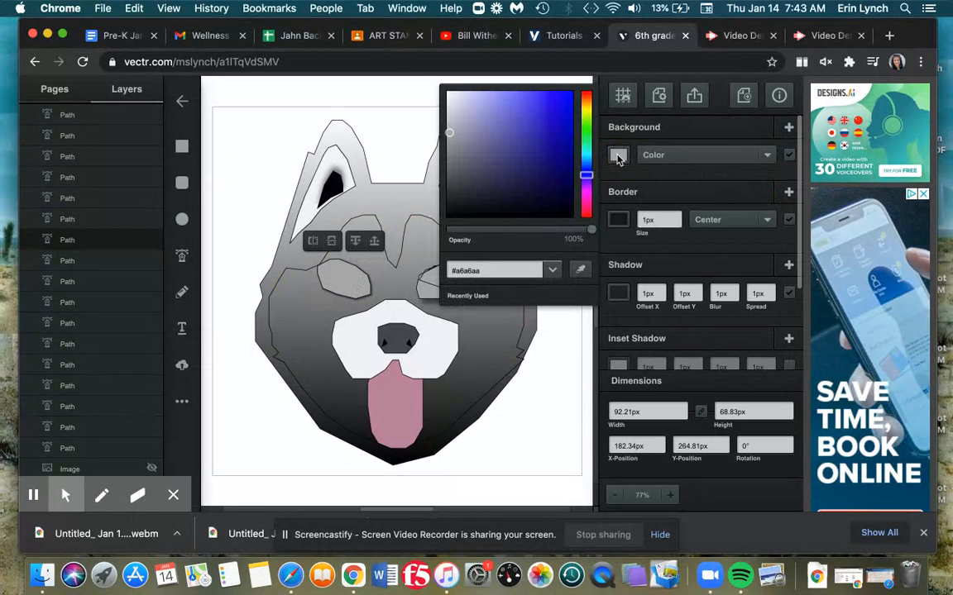
left_click(580, 269)
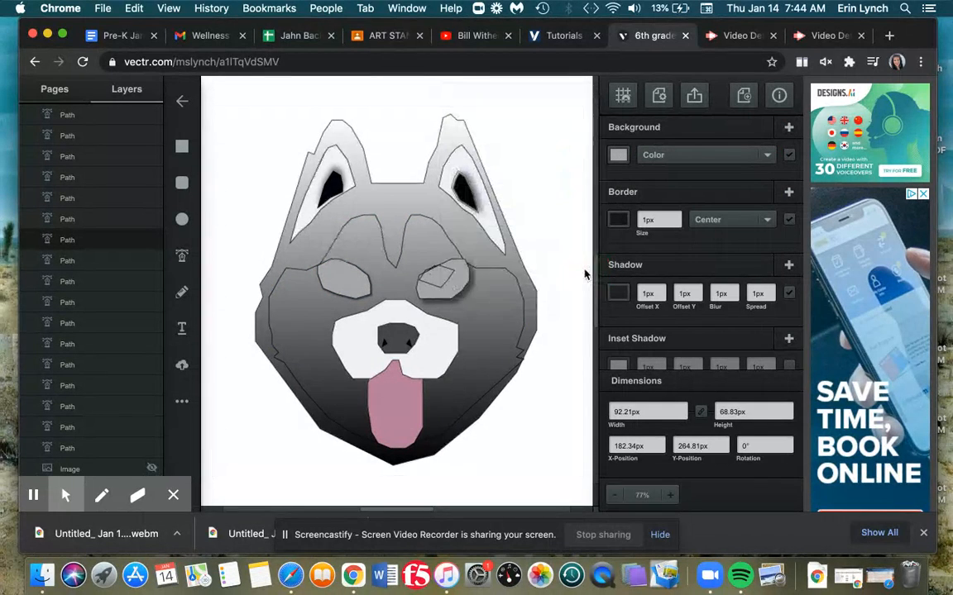
left_click(460, 280)
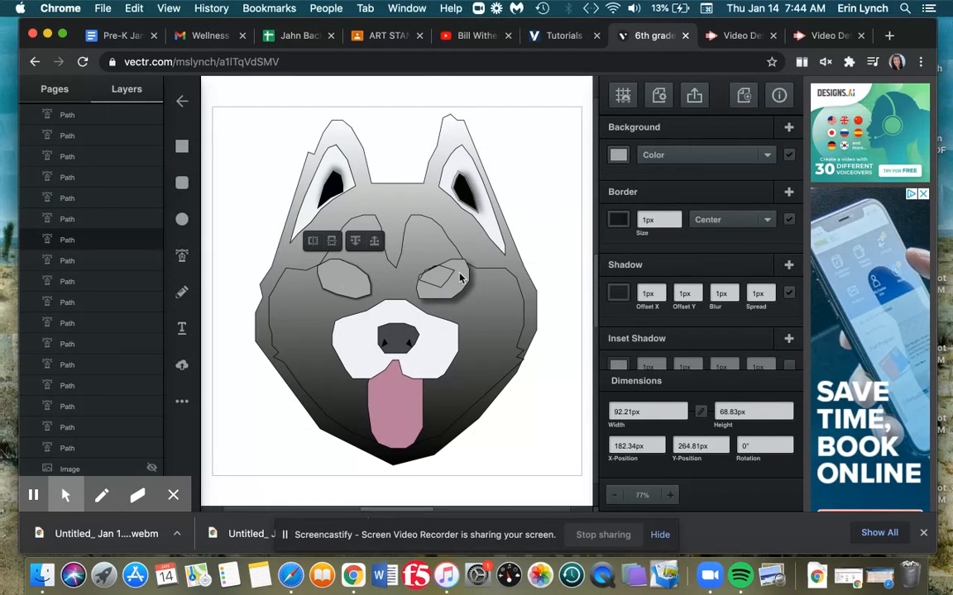
Set the shadow's X offset to -7px for the grey shape of the left-hand eye.
left_click(343, 278)
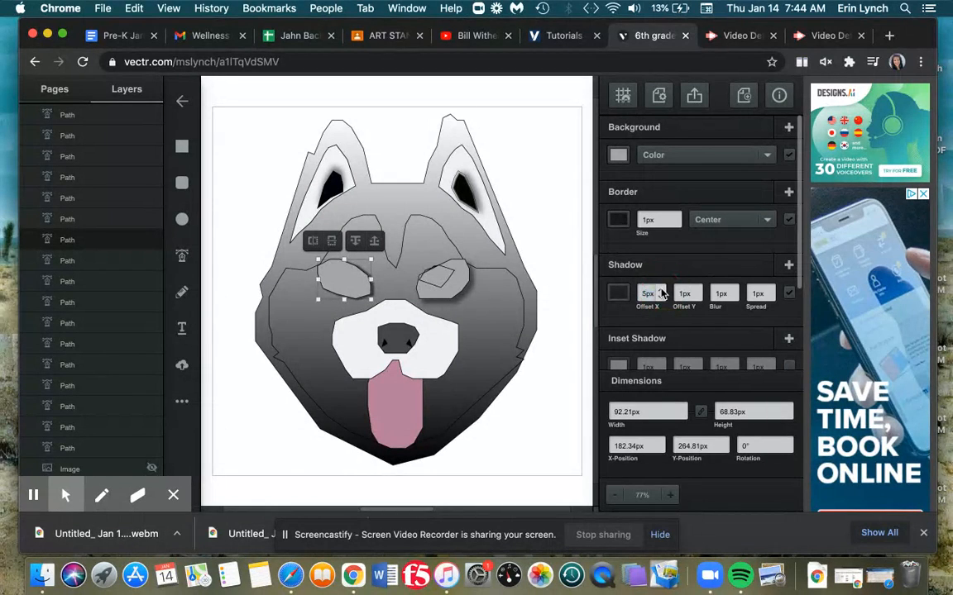
left_click(661, 291)
left_click(661, 291)
left_click(661, 298)
left_click(661, 299)
left_click(661, 298)
left_click(661, 298)
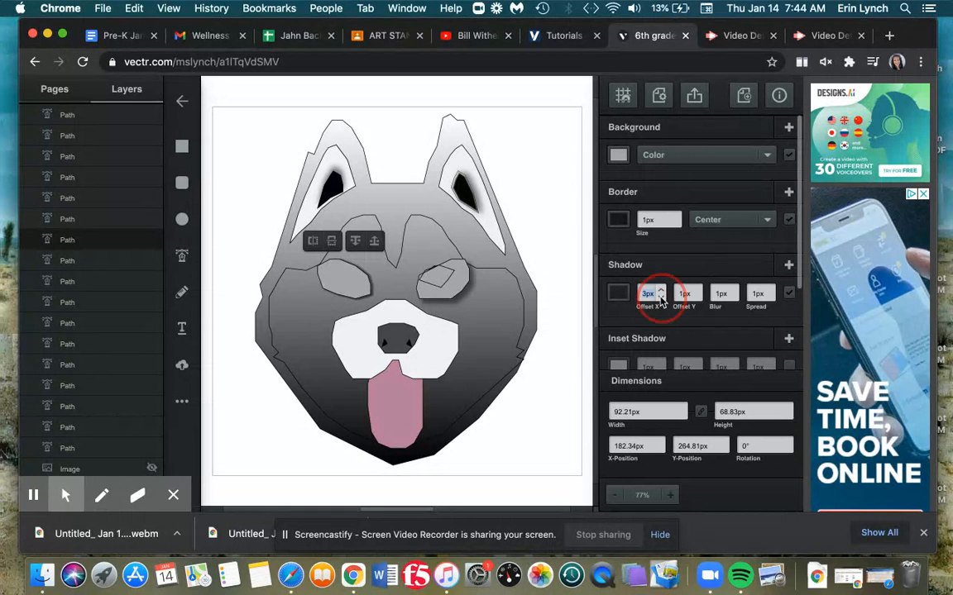
left_click(661, 299)
left_click(661, 298)
left_click(661, 299)
left_click(661, 299)
left_click(660, 299)
left_click(661, 299)
left_click(661, 299)
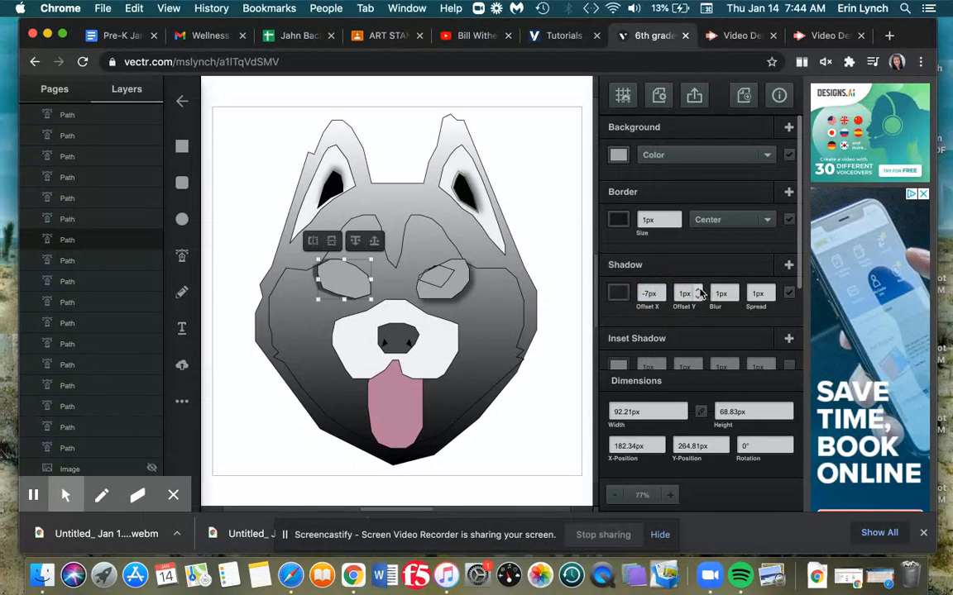
Set the left-hand eye's shadow Y offset to 7px and its blur to 12px.
left_click(699, 291)
left_click(699, 291)
left_click(699, 291)
left_click(698, 291)
left_click(699, 292)
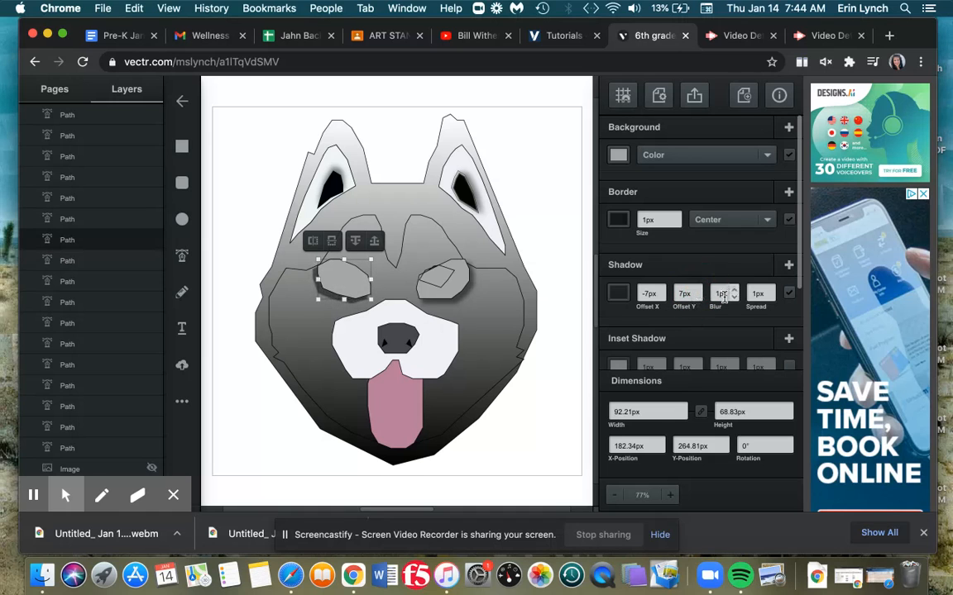
left_click(734, 290)
left_click(734, 290)
left_click(734, 290)
left_click(734, 290)
left_click(735, 291)
left_click(734, 291)
left_click(735, 290)
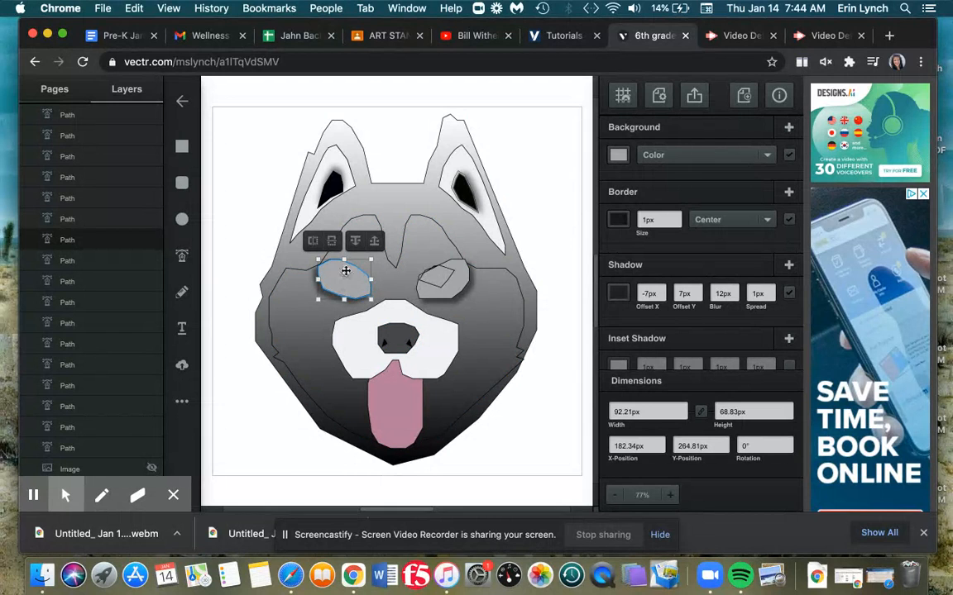
Move the left-hand eye's iris above the grey eye shape in the layer order, hiding that shape while selecting the iris.
left_click(315, 322)
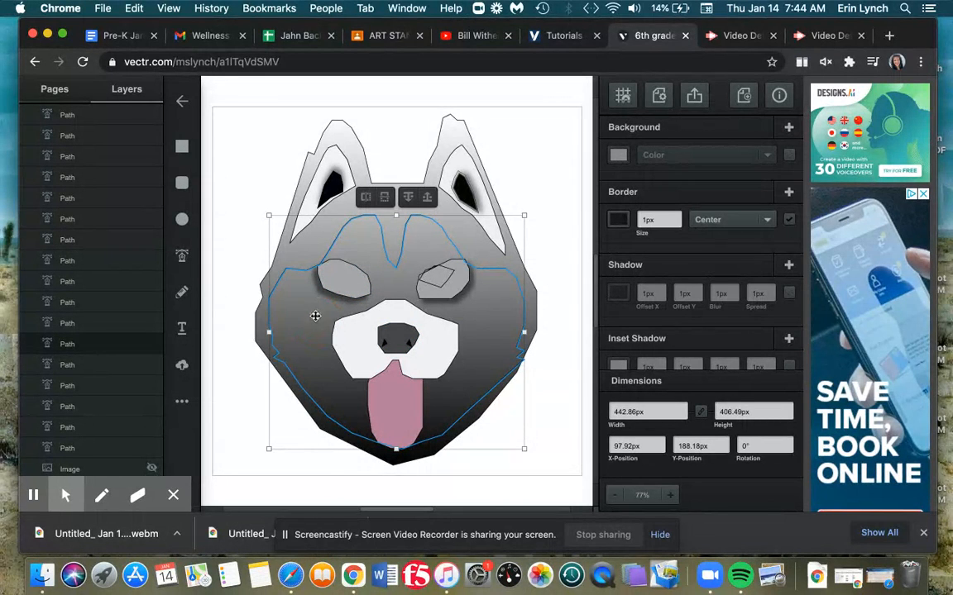
left_click(340, 279)
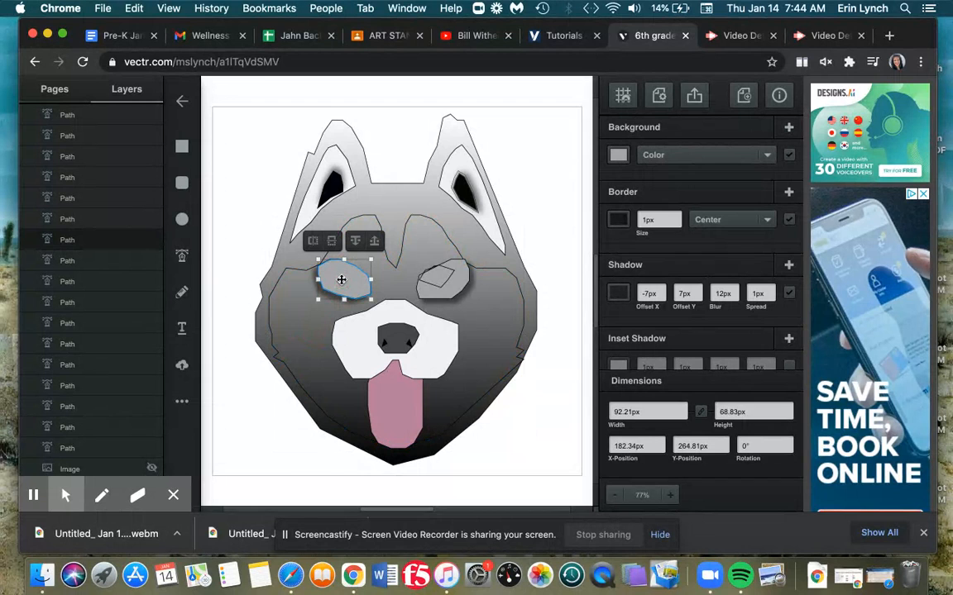
left_click(152, 240)
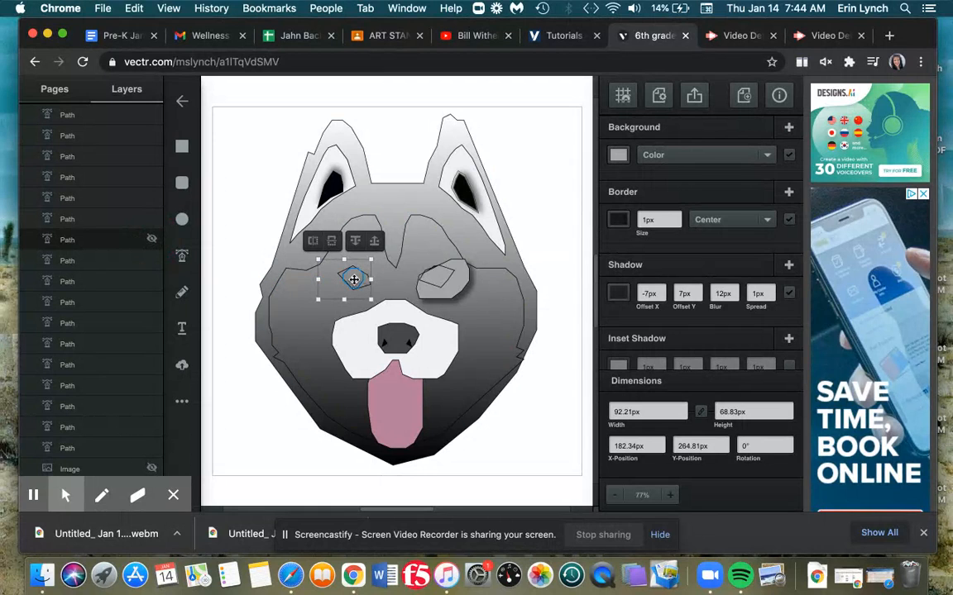
left_click(354, 280)
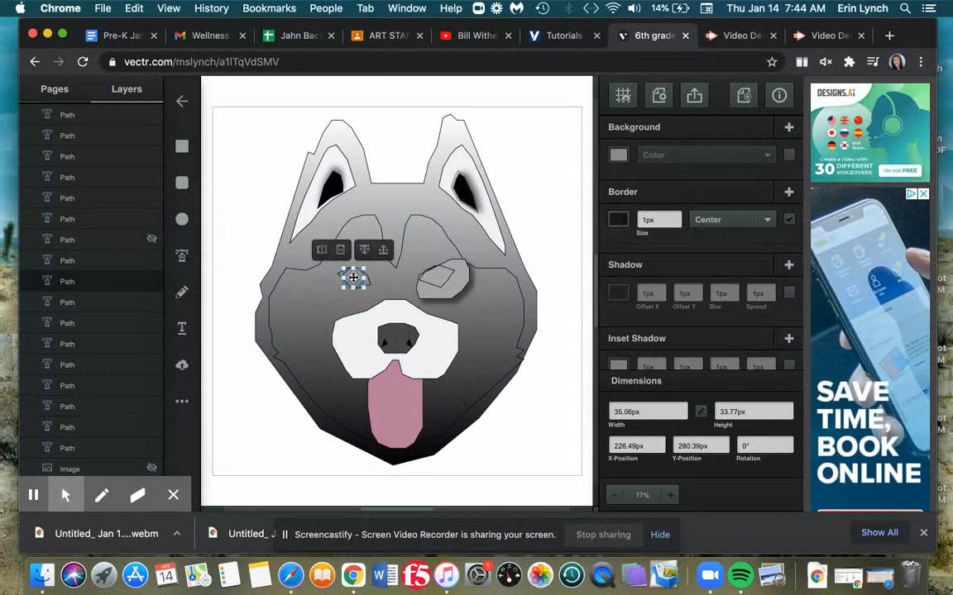
left_click_drag(100, 282, 113, 229)
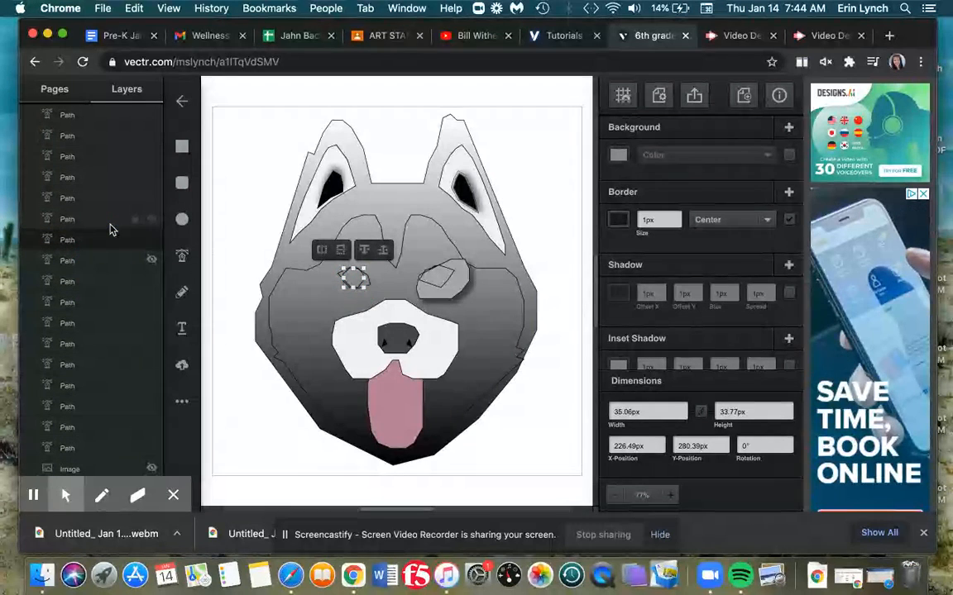
left_click(151, 259)
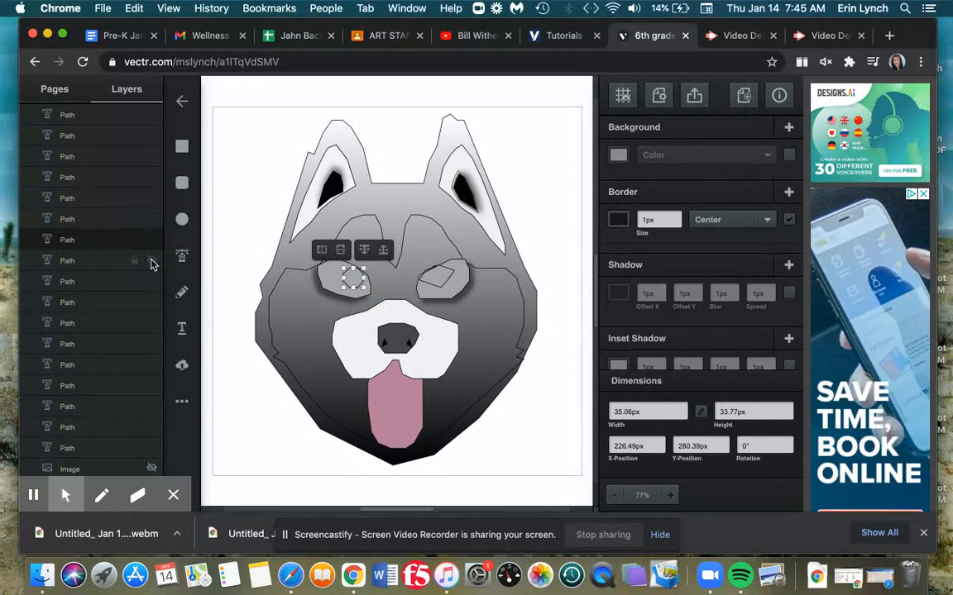
Hide the left-hand grey eye shape again and move the pointed inner eye outline above it in the layer order.
left_click(152, 260)
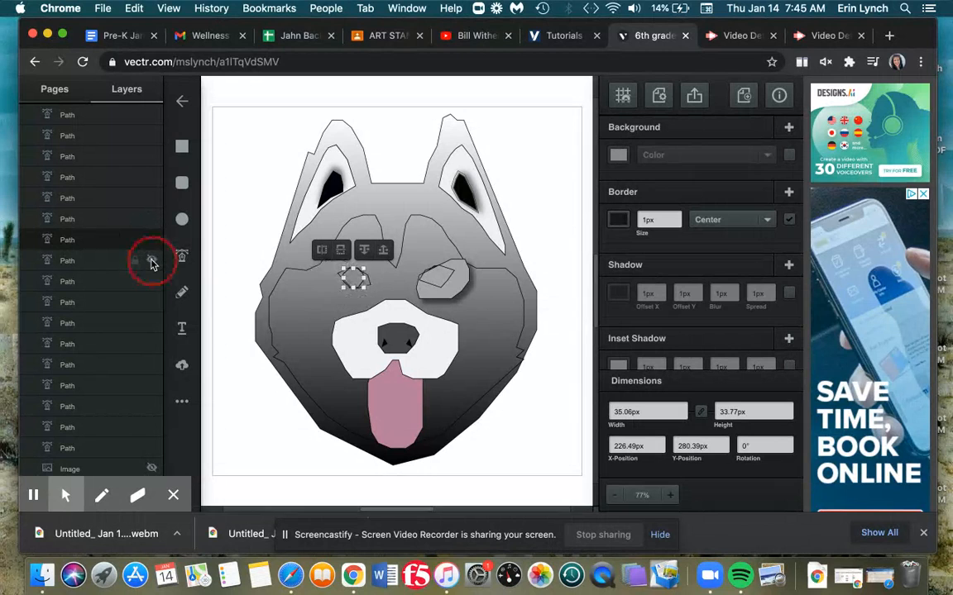
left_click(362, 279)
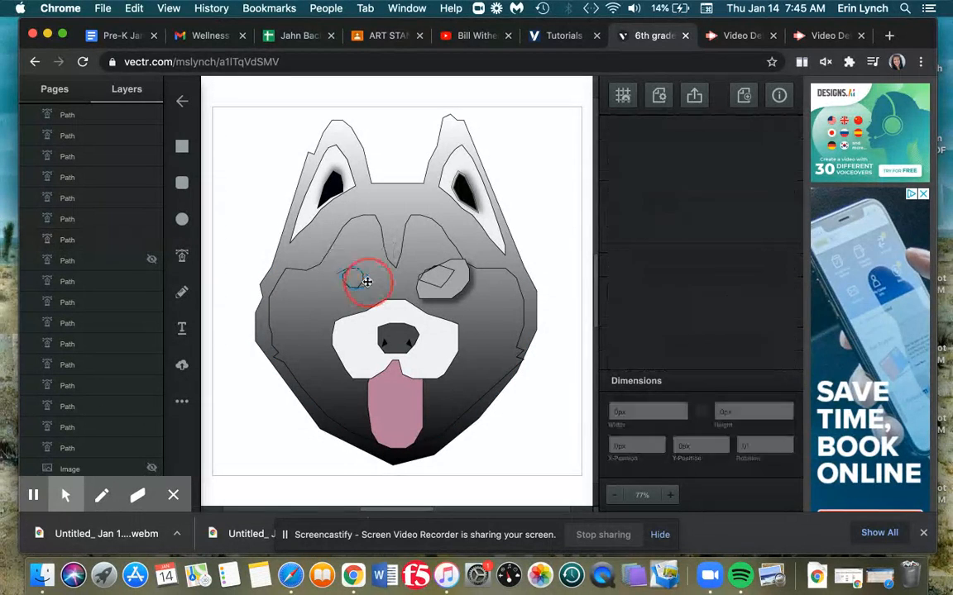
left_click(348, 273)
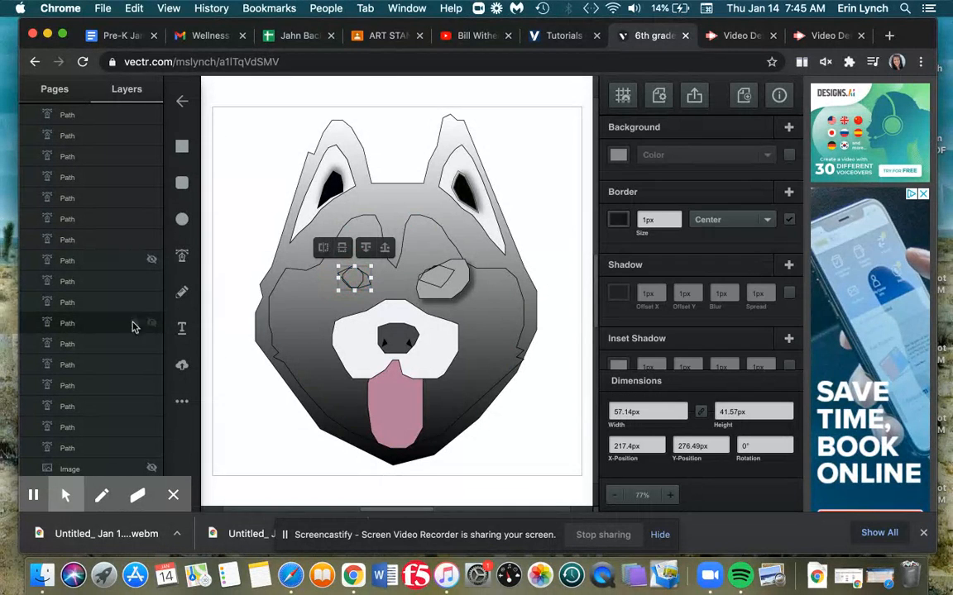
left_click_drag(112, 324, 123, 250)
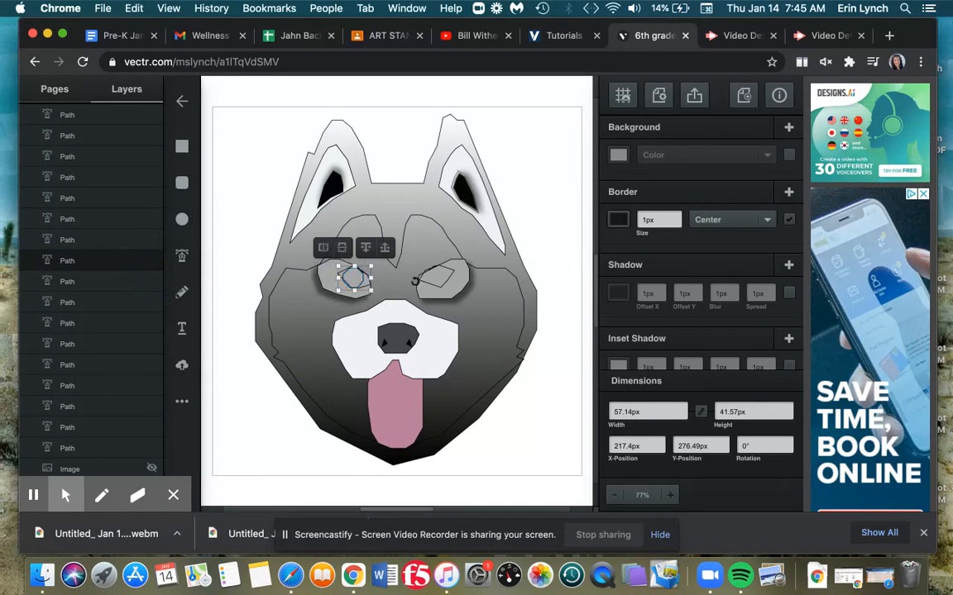
Hide the grey shape of the right-hand eye and select the pointed inner eye outline beneath it.
left_click(459, 280)
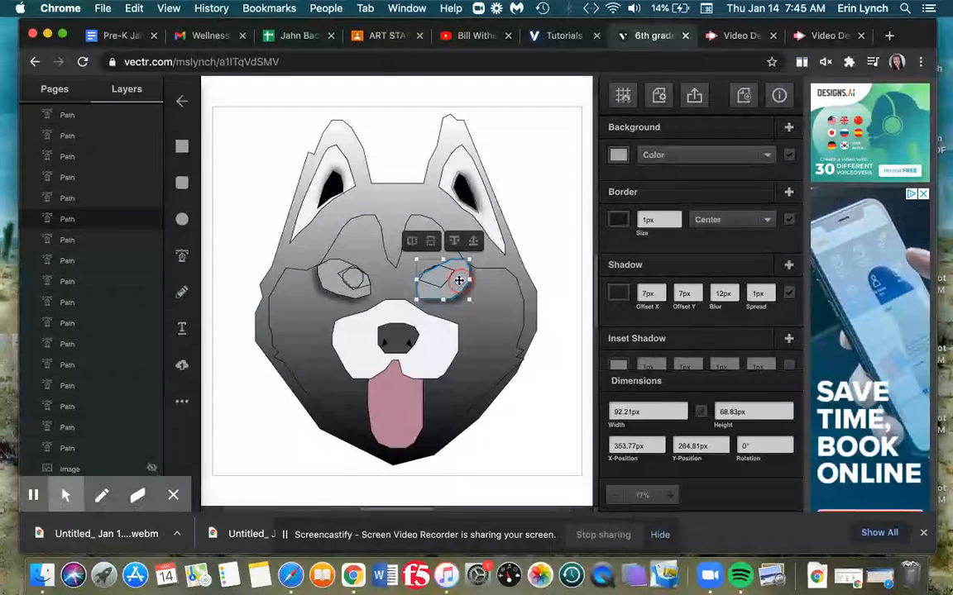
left_click(153, 219)
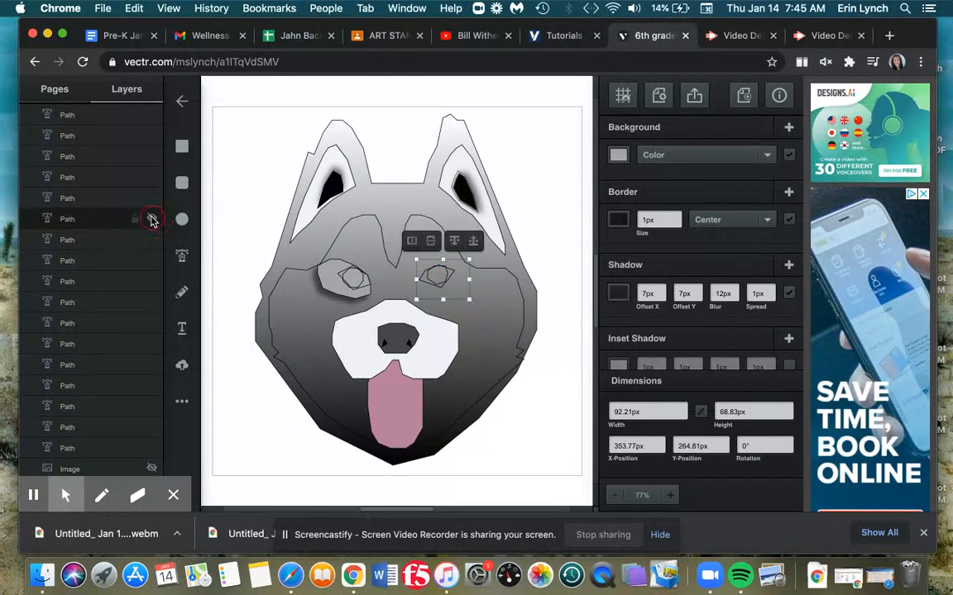
left_click(433, 275)
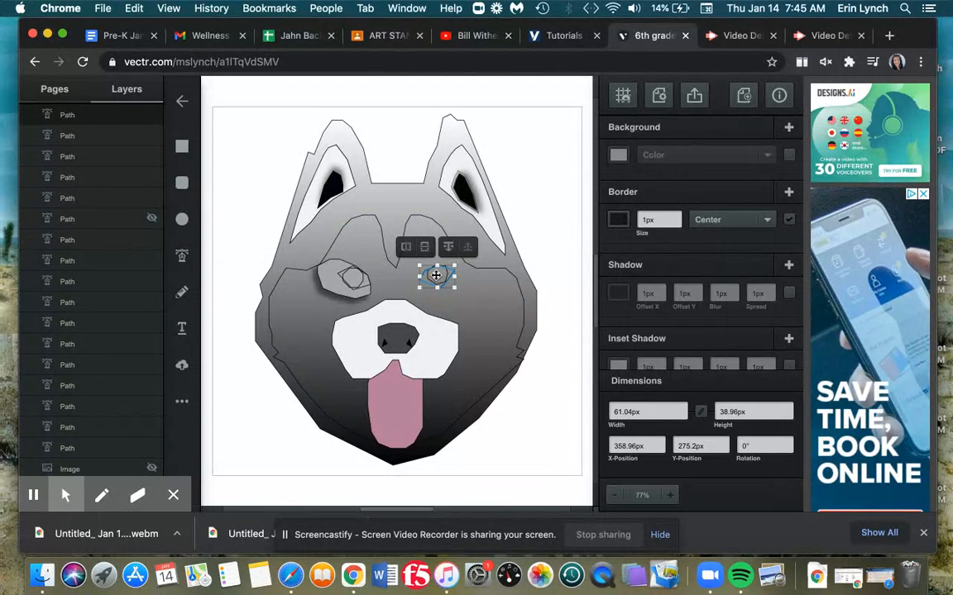
left_click(453, 295)
left_click(436, 274)
left_click(436, 274)
left_click(433, 273)
Show and hide the right-hand grey eye shape to check how the inner eye outlines are stacked against it.
scroll(438, 275, "up", 5)
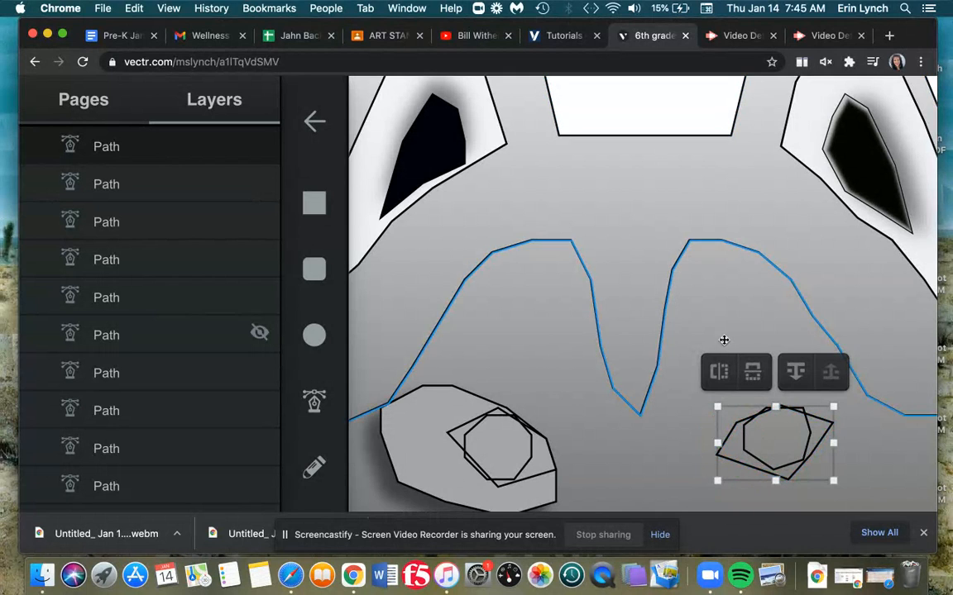
key("super+minus")
key("super+minus")
key("super+minus")
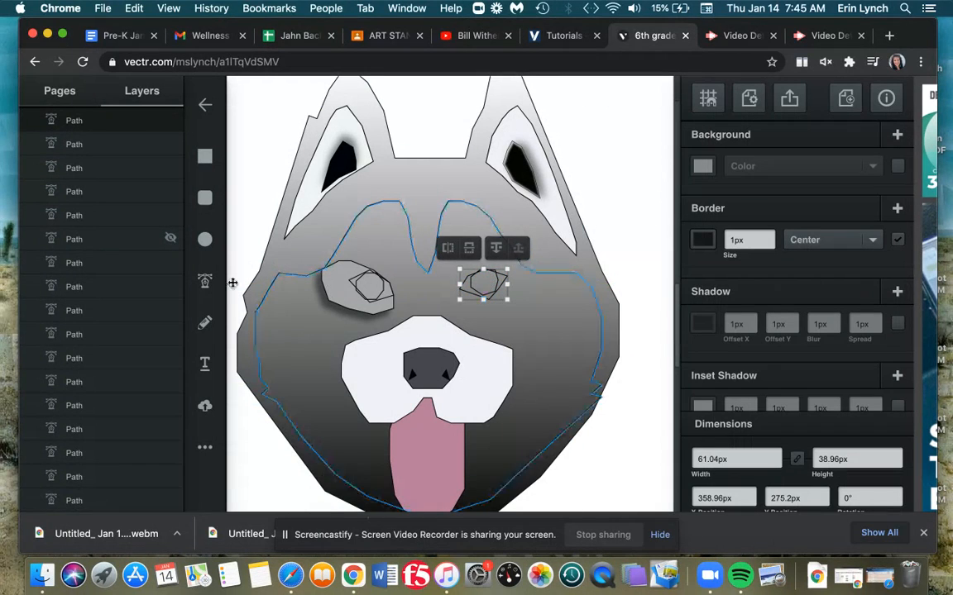
left_click(171, 240)
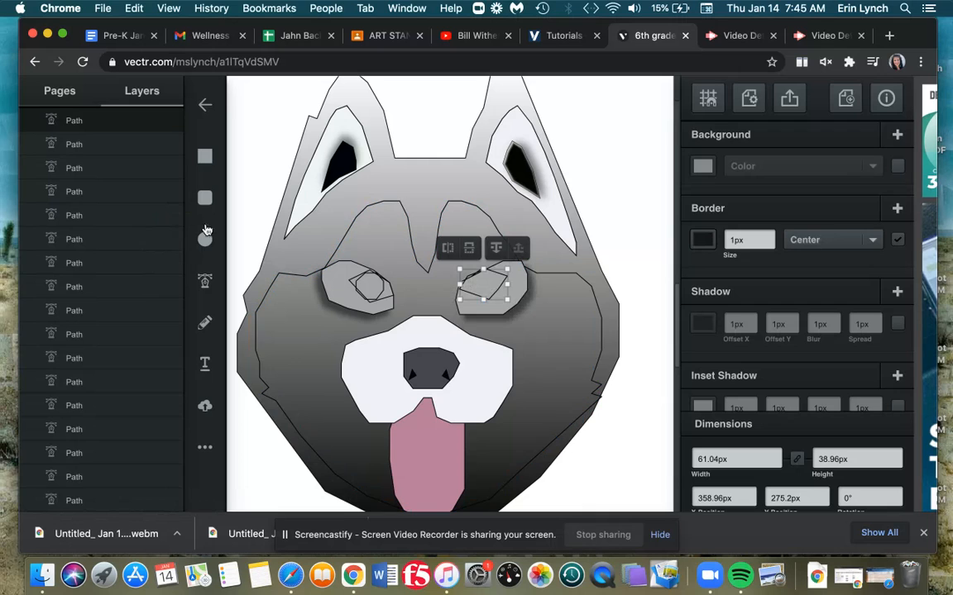
left_click(169, 240)
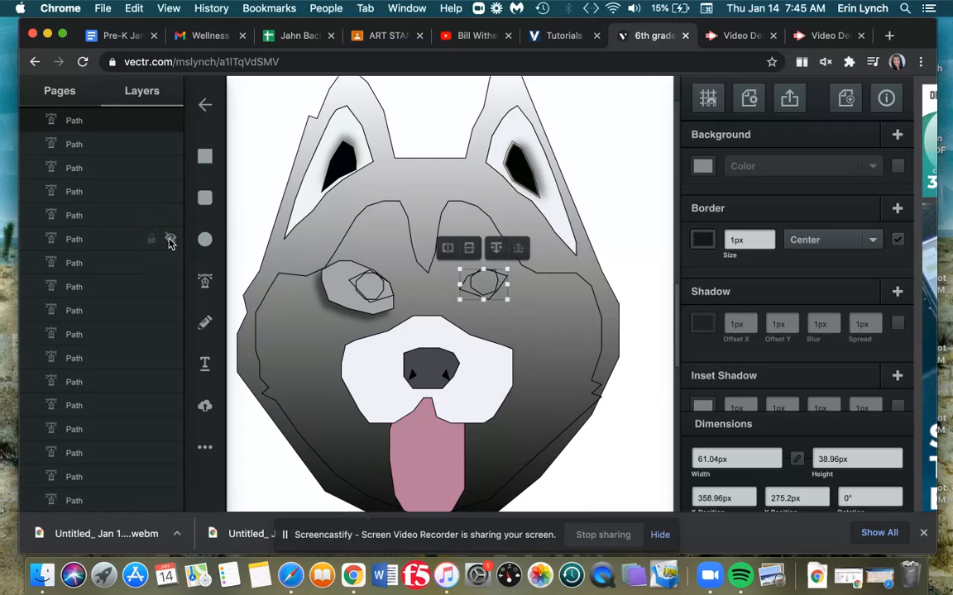
Move the right-hand iris to the top of the layer order and make the hidden pointed outline and grey eye shape visible.
left_click(483, 279)
left_click(170, 120)
left_click(484, 283)
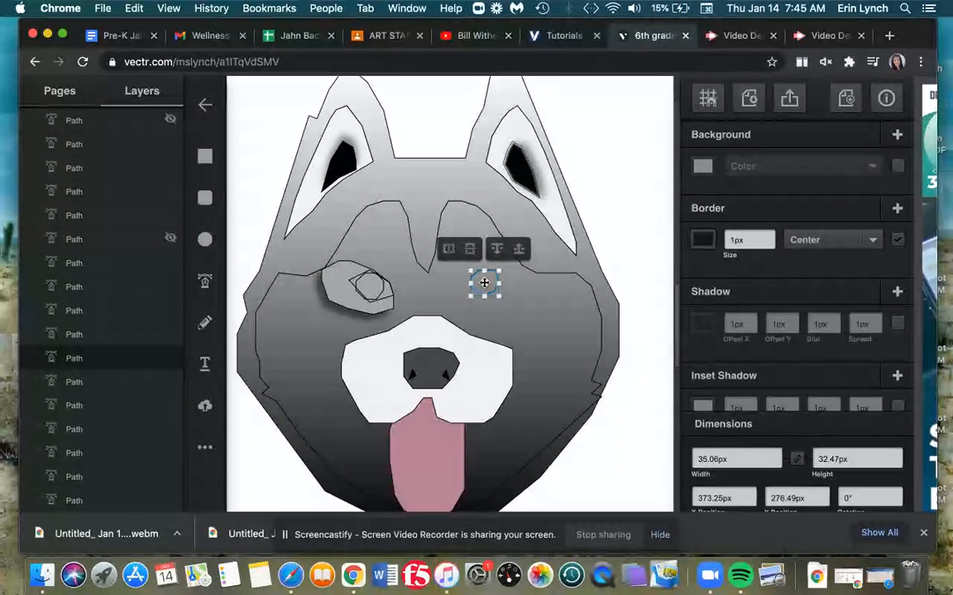
left_click(98, 364)
left_click_drag(97, 363, 117, 112)
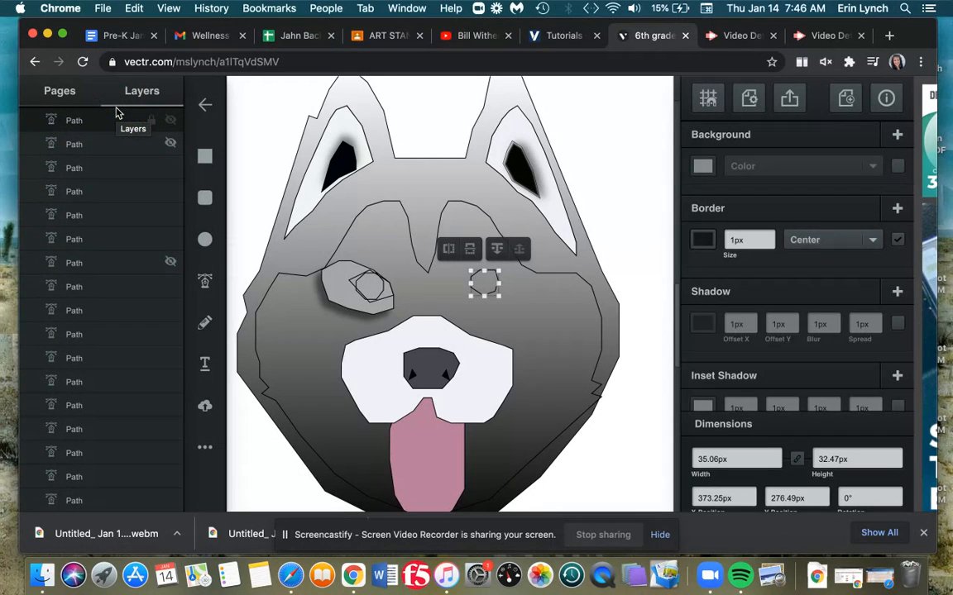
left_click(169, 146)
left_click(171, 262)
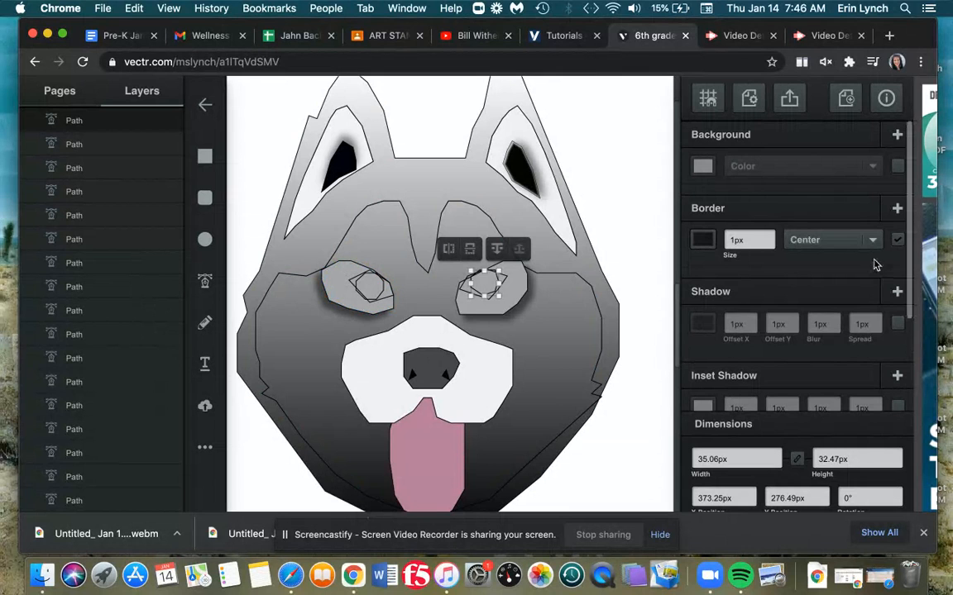
Enable the opacity setting for the right-hand iris at 100%.
left_click_drag(908, 246, 897, 348)
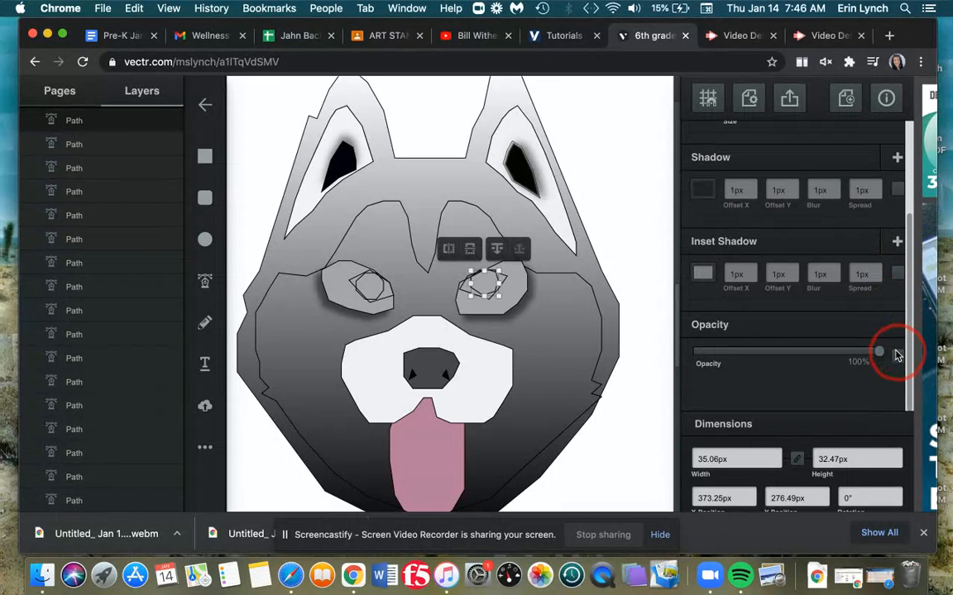
left_click(898, 360)
left_click(899, 365)
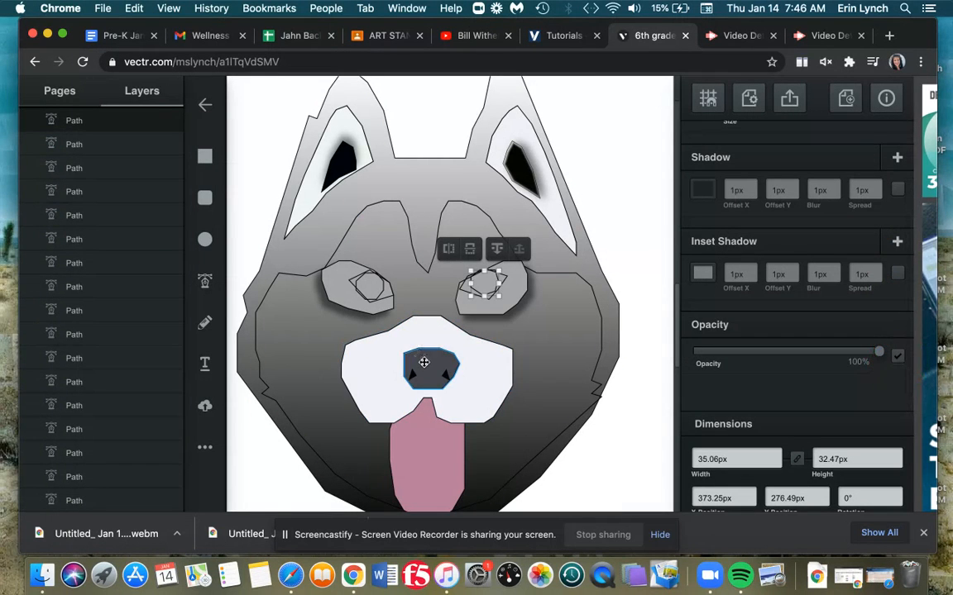
Try the dark nose shape at 79% opacity and restore it to 100%.
left_click(429, 362)
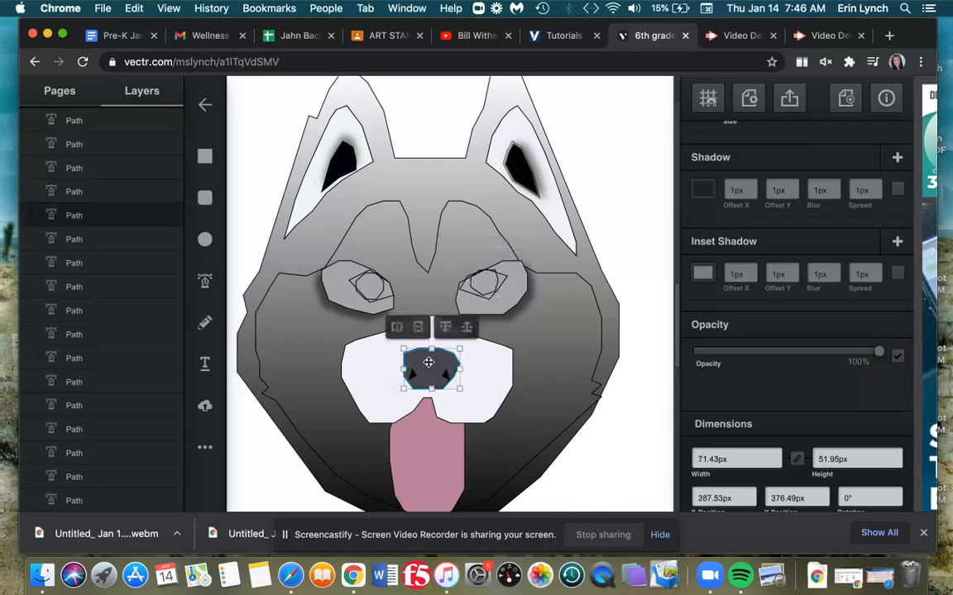
left_click(897, 357)
left_click(898, 359)
left_click_drag(882, 357, 840, 354)
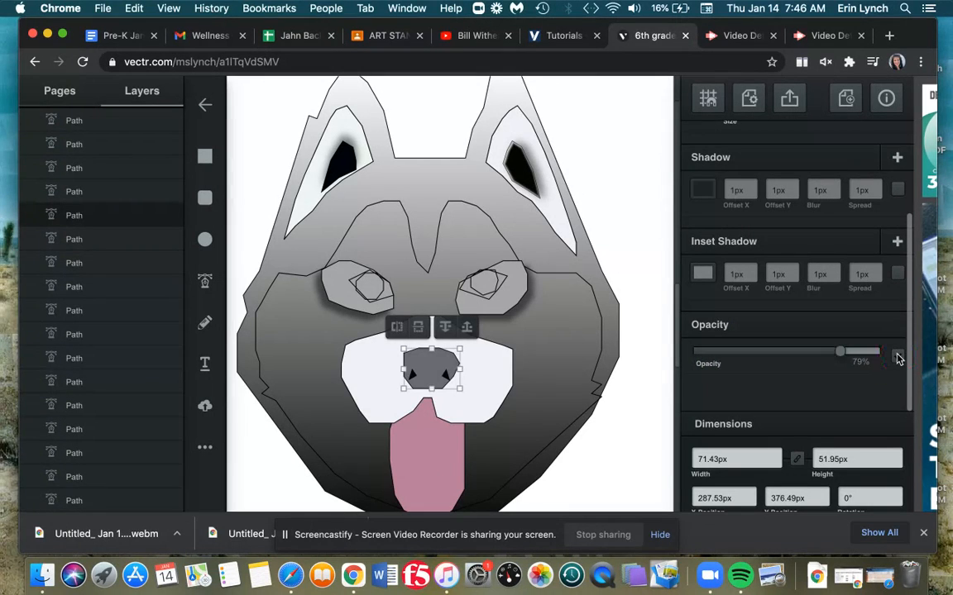
left_click_drag(842, 354, 899, 360)
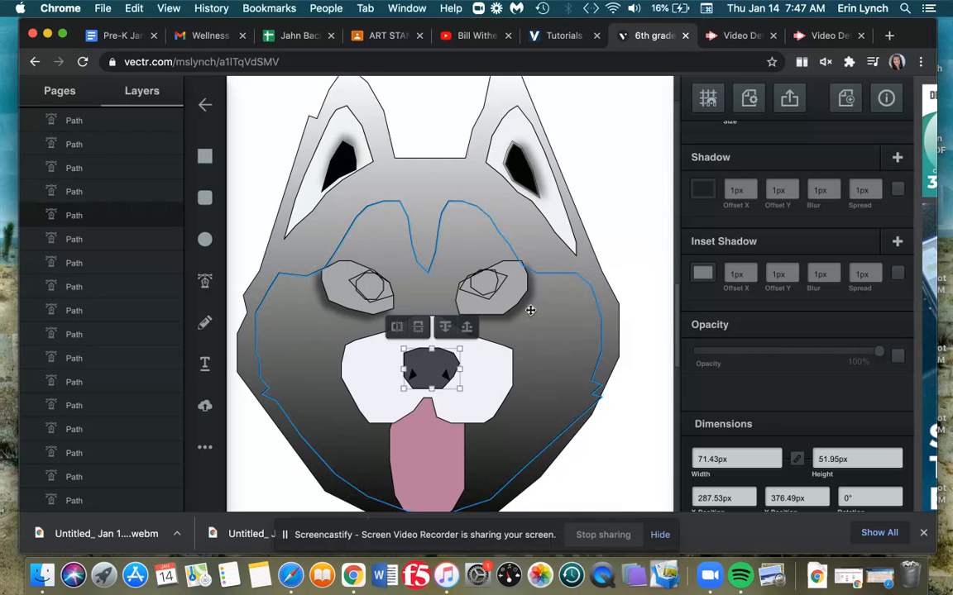
left_click_drag(675, 305, 676, 230)
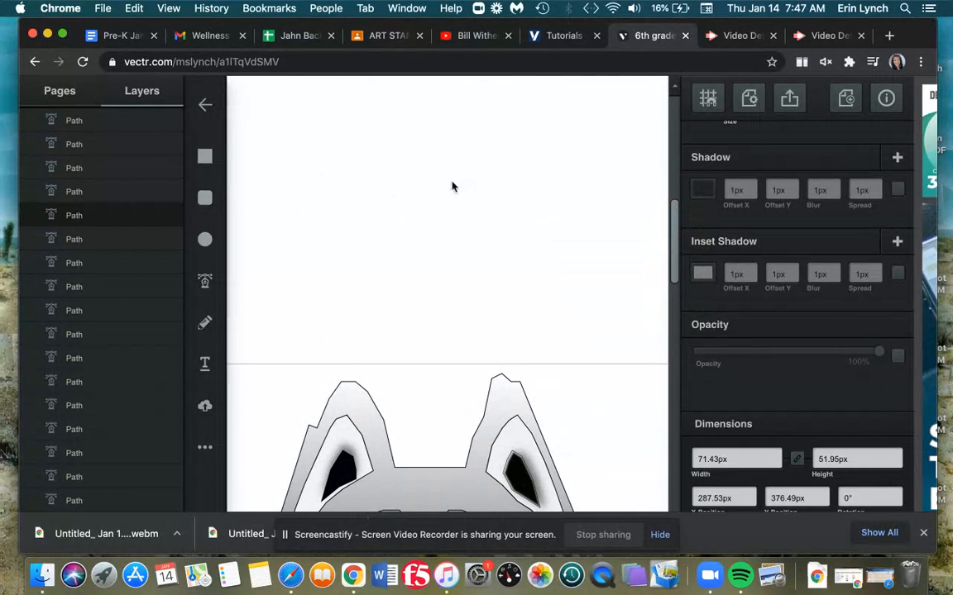
left_click_drag(672, 273, 673, 330)
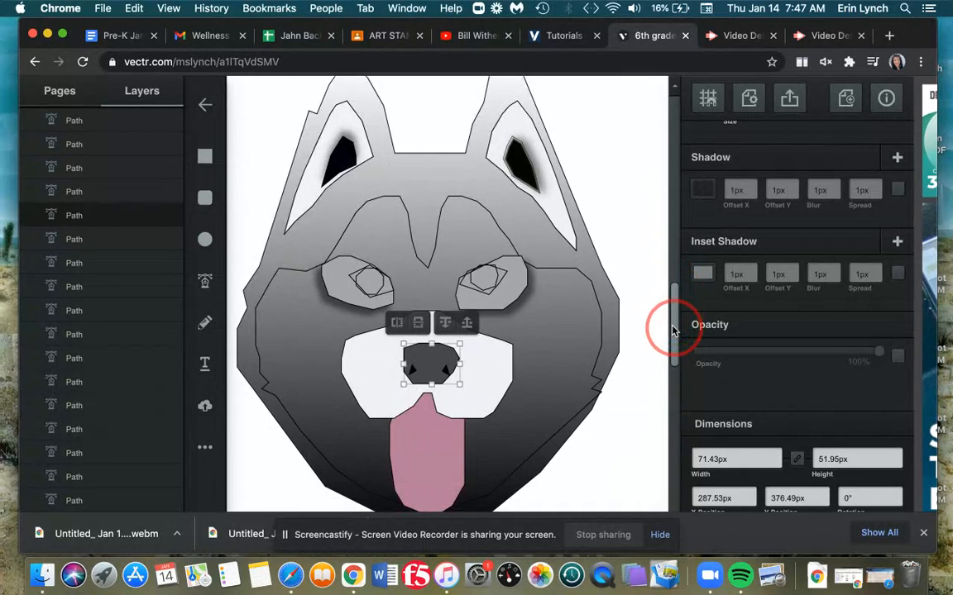